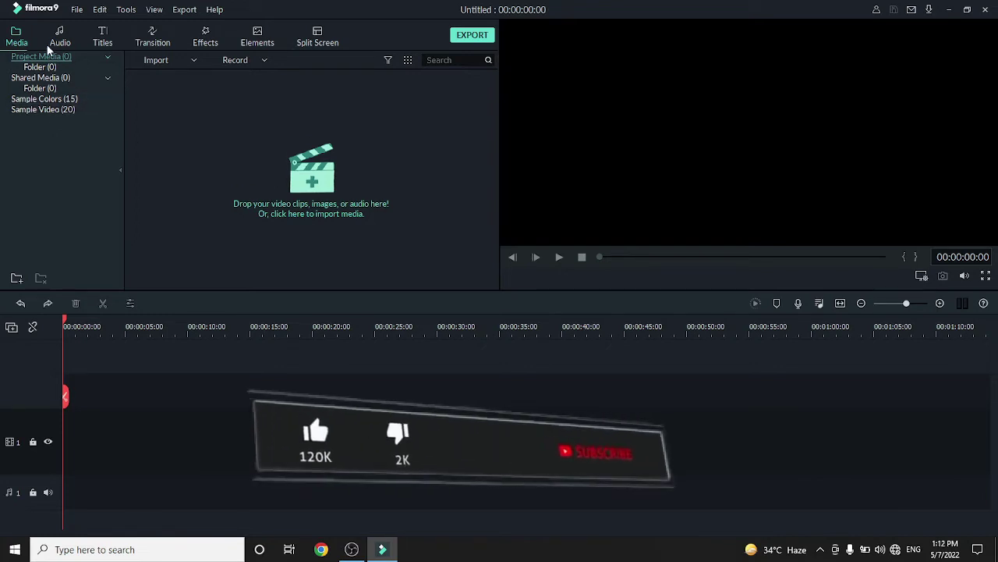
Step: Browse the Audio music tracks, then view the empty My Music category
click(61, 39)
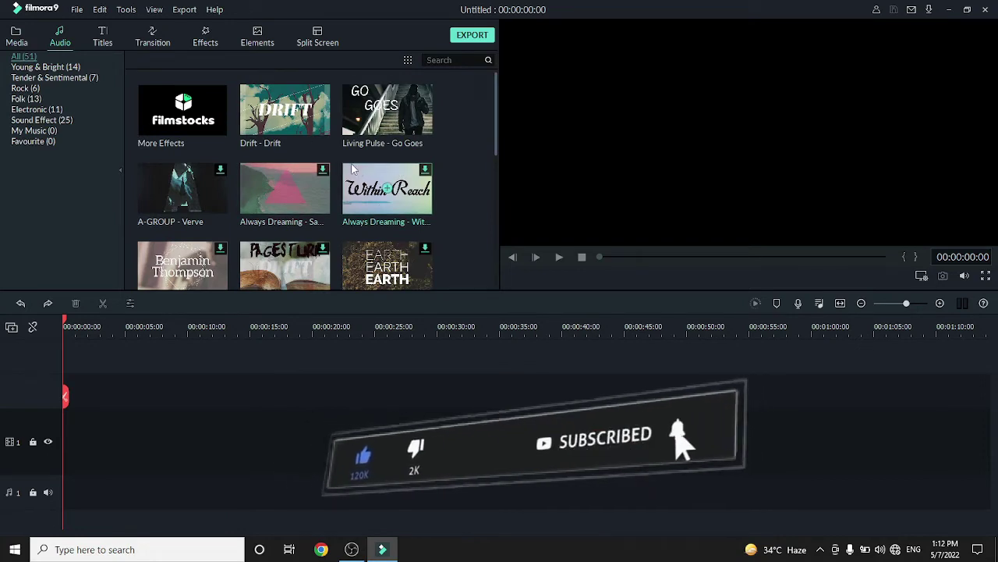
scroll(351, 168, down, 5)
scroll(344, 164, down, 5)
scroll(341, 172, down, 5)
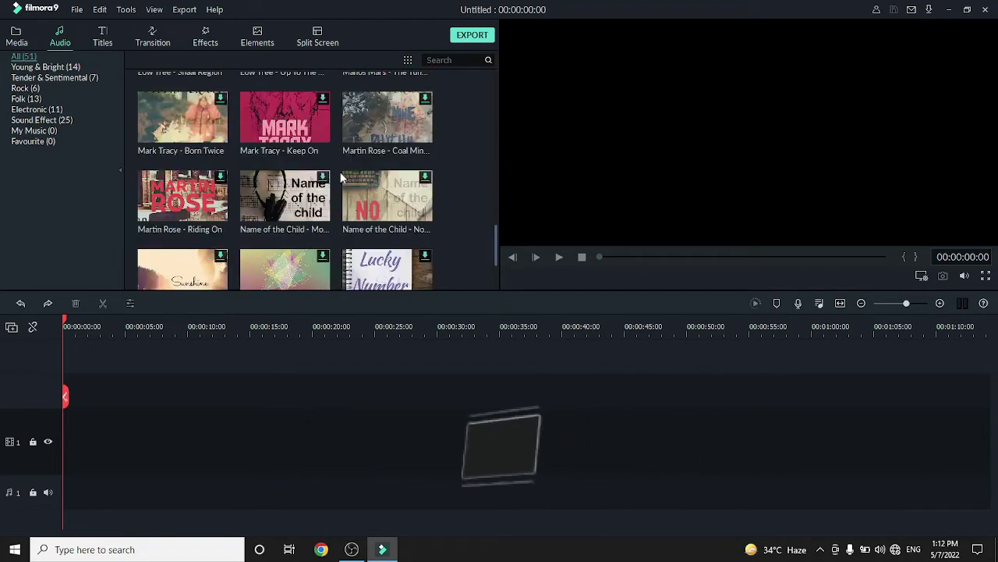
scroll(340, 177, down, 3)
scroll(338, 169, down, 5)
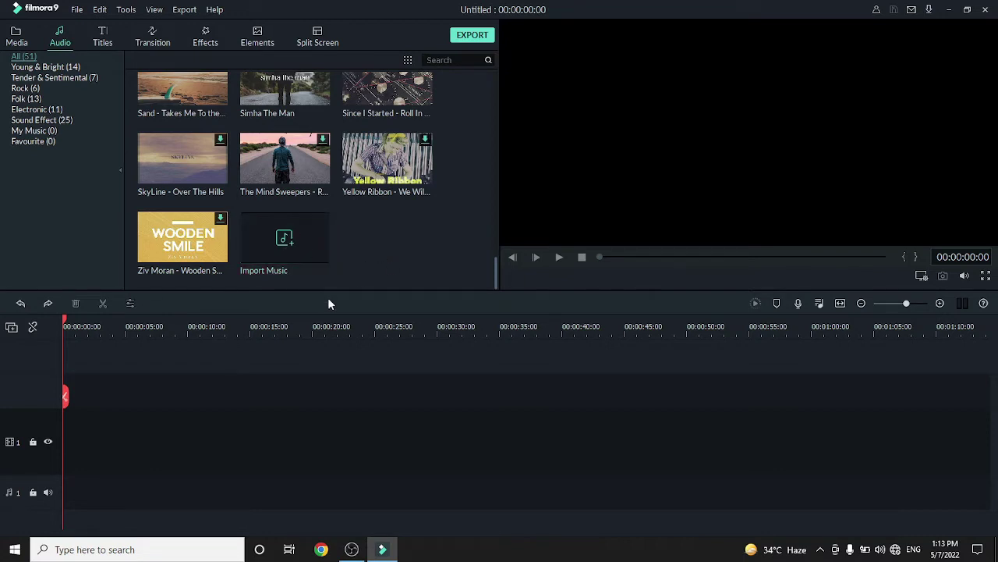
click(288, 245)
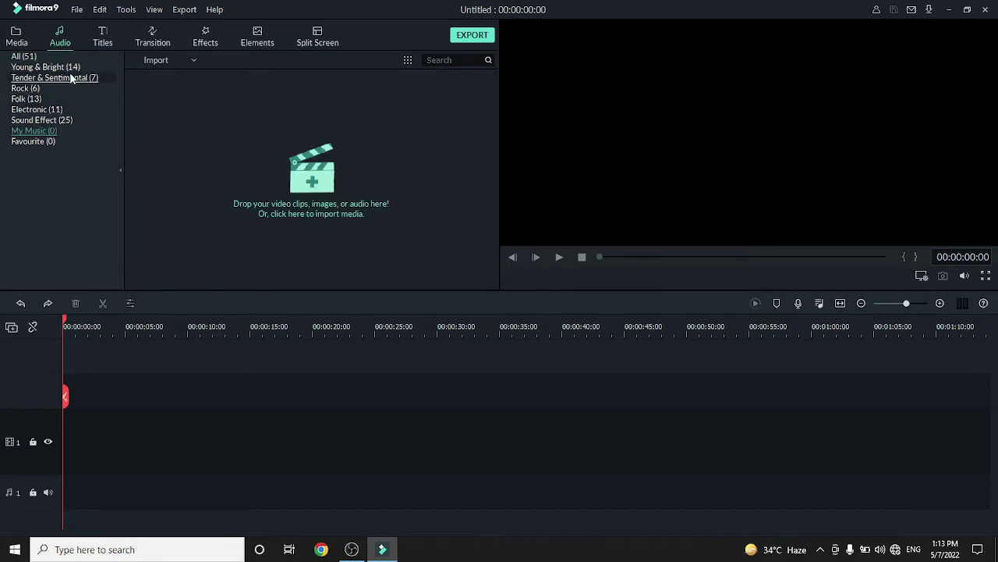
Step: In the Titles library, preview the Credit 5 and Credit 4 titles
click(108, 43)
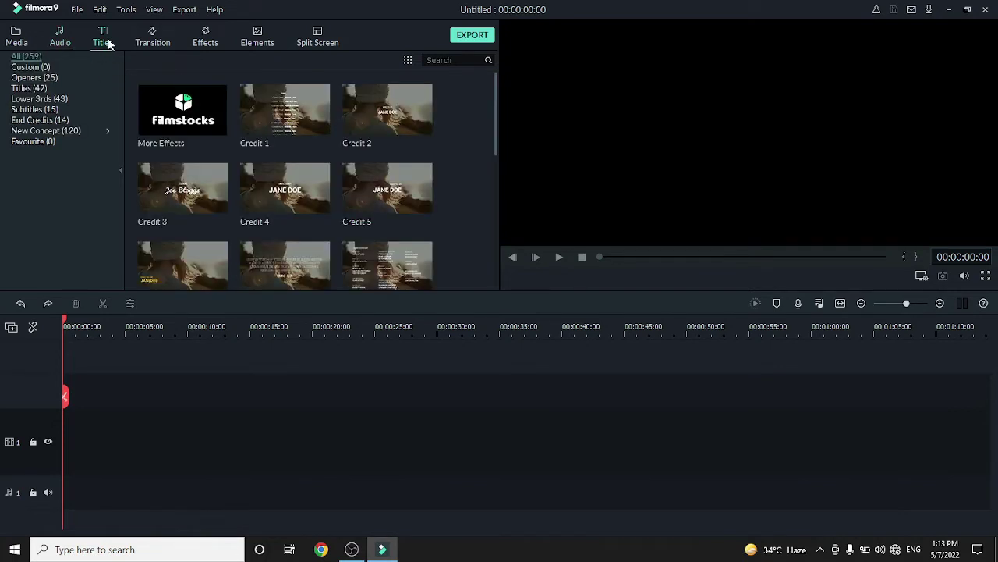
click(316, 187)
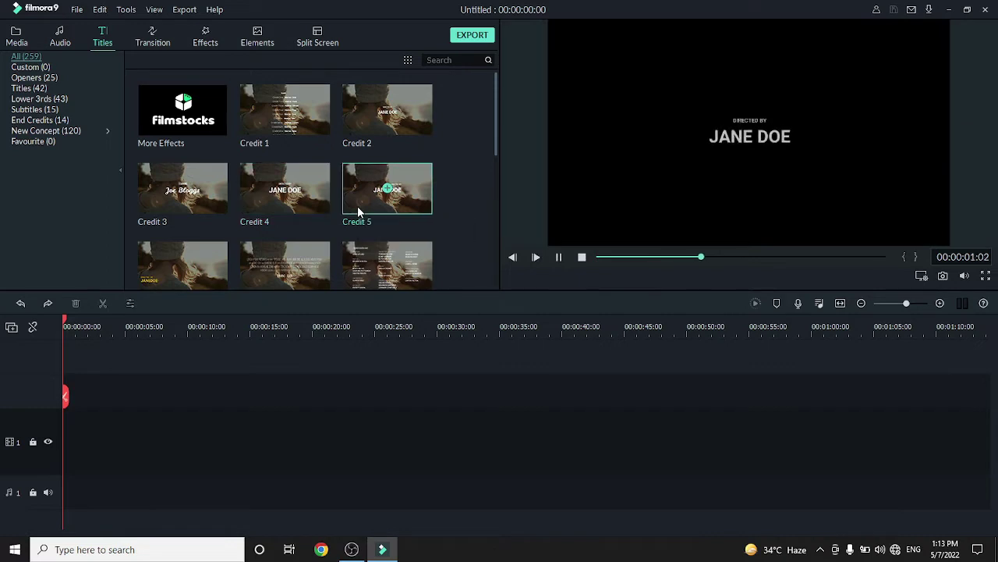
mouse_move(285, 188)
click(288, 210)
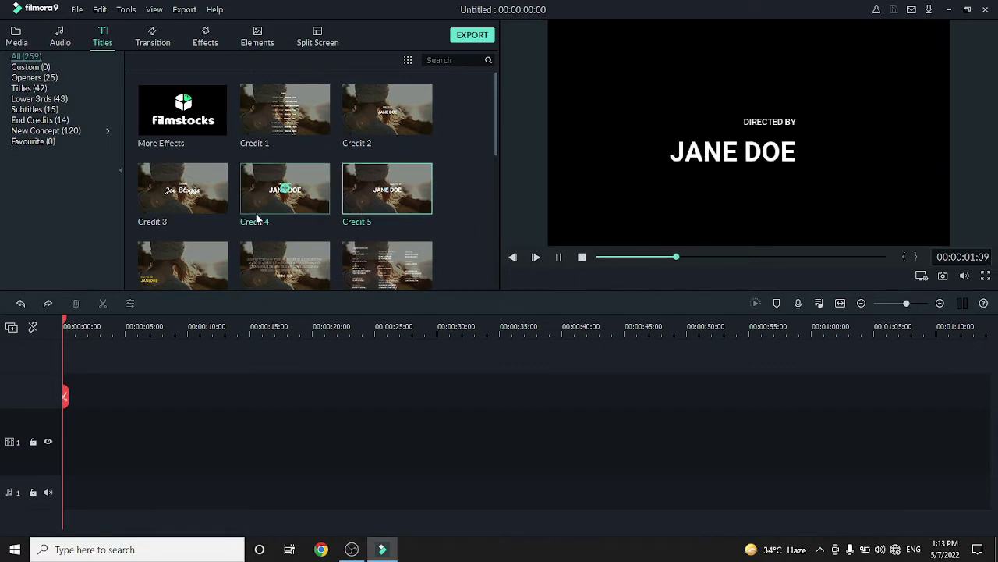
Step: Preview the Default Title and Lower Third 3 templates while scrolling the Titles grid
scroll(255, 213, down, 3)
scroll(255, 214, down, 2)
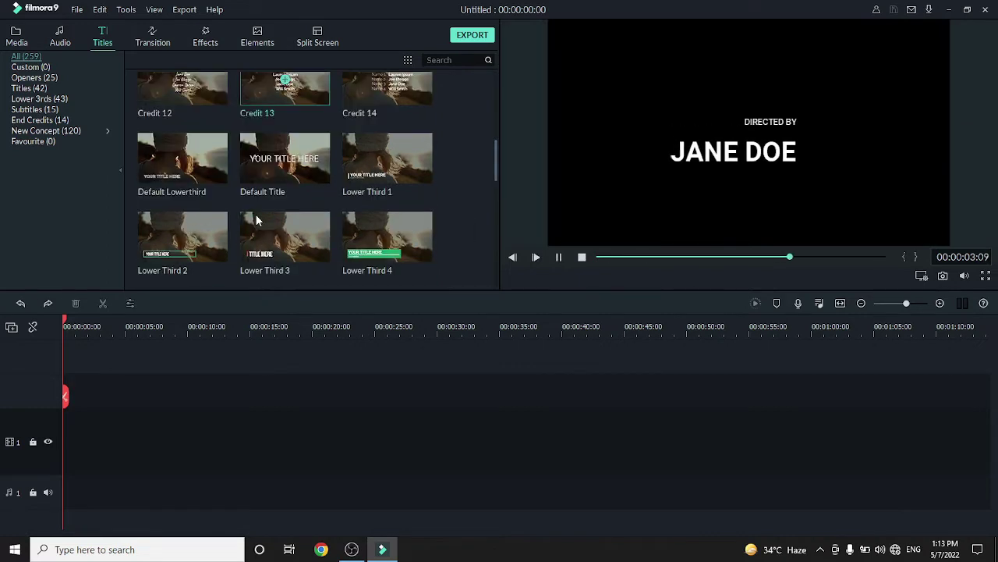
click(299, 172)
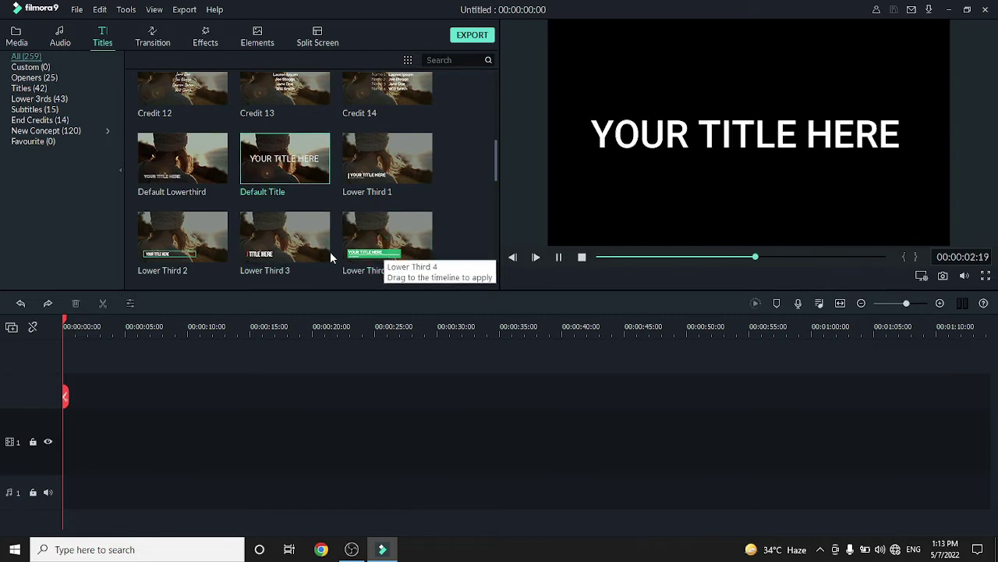
click(306, 248)
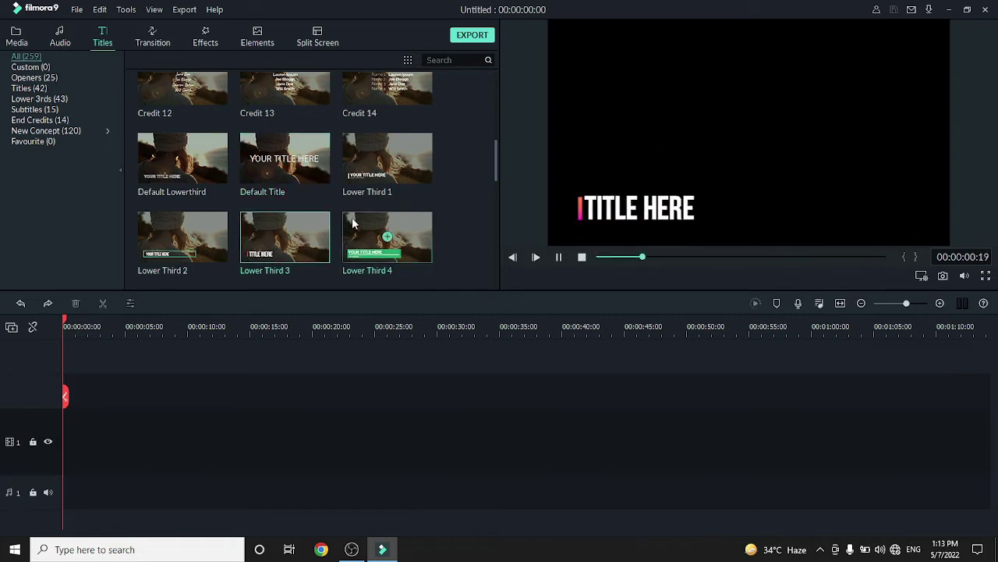
click(315, 156)
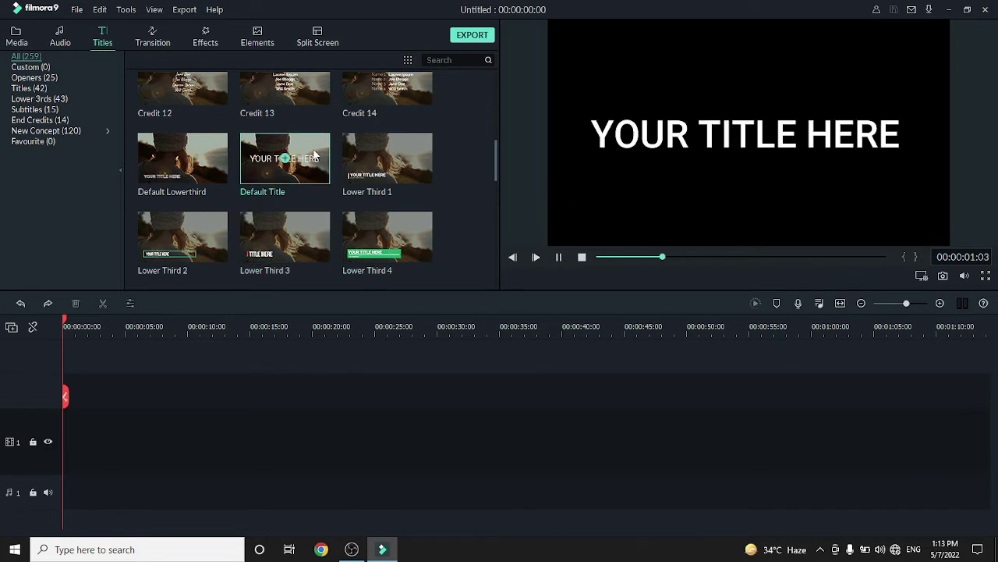
scroll(315, 162, down, 3)
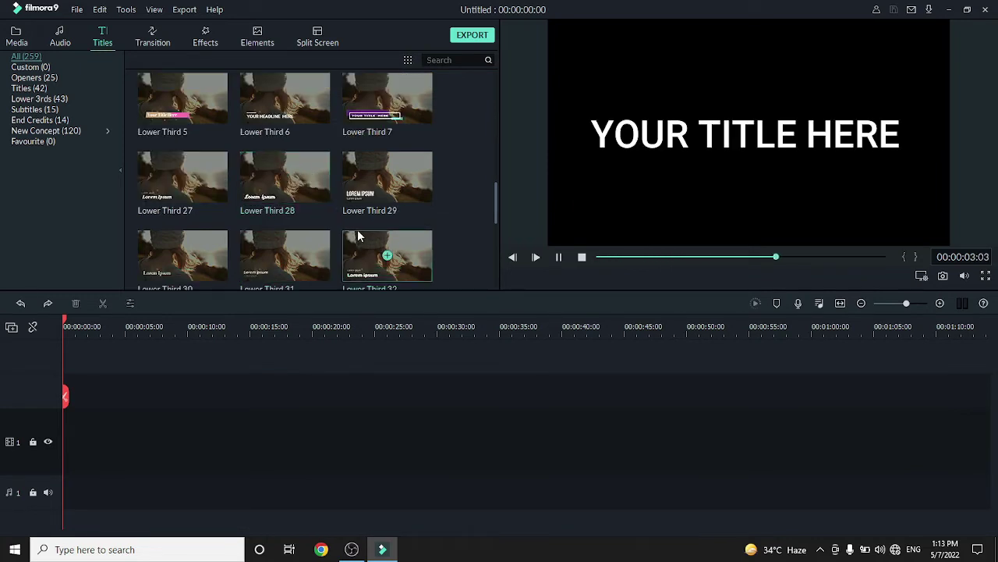
scroll(357, 229, down, 3)
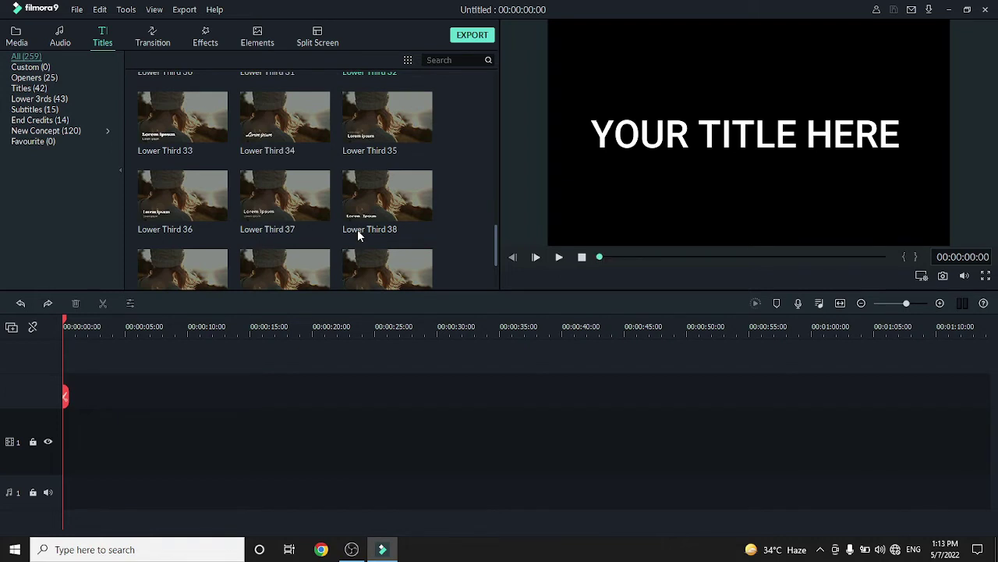
mouse_move(284, 196)
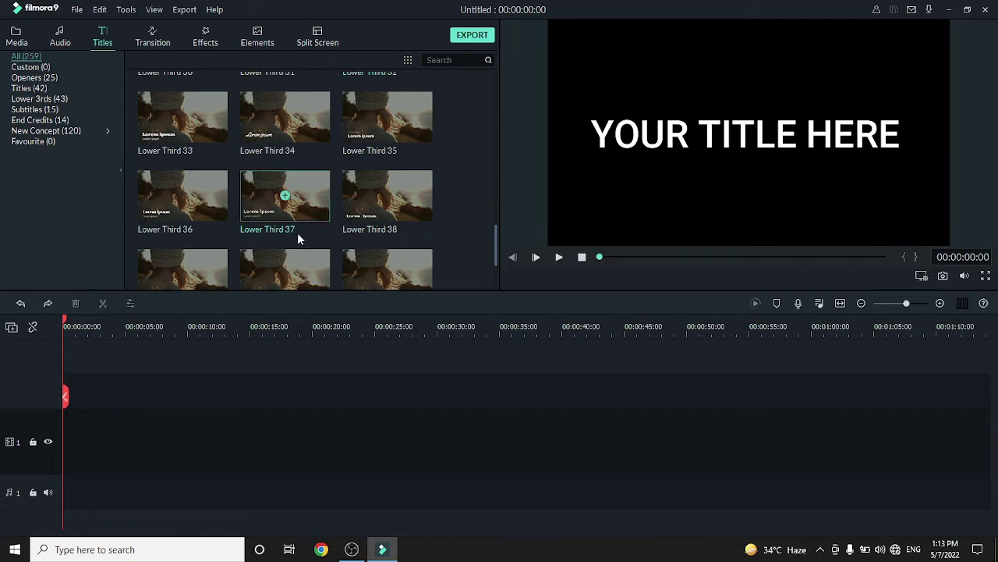
scroll(187, 191, down, 2)
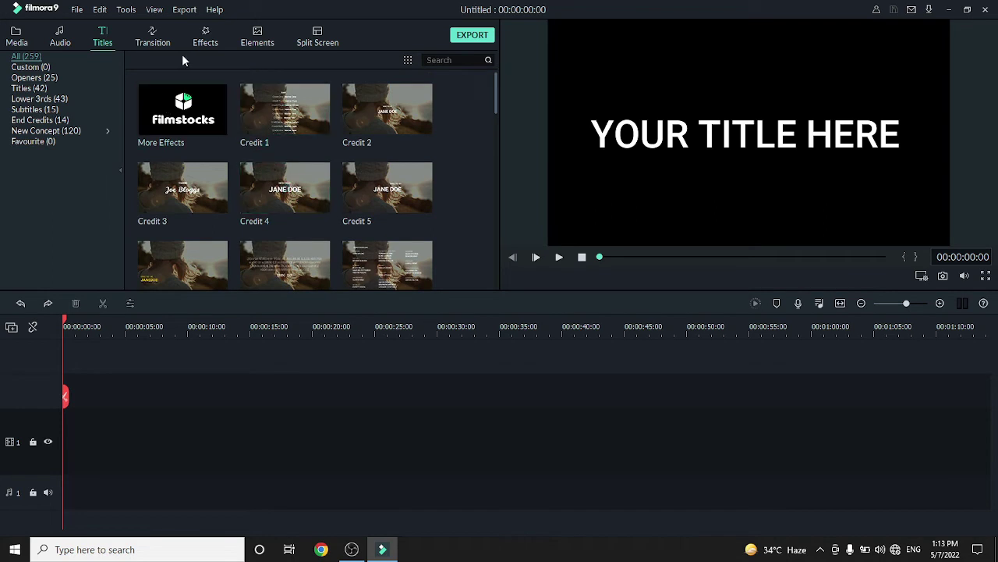
Step: Preview the Dissolve, Fade, Linear 2, Fade Grayscale, Plain Shape 4 and Linear 5 transitions
click(161, 39)
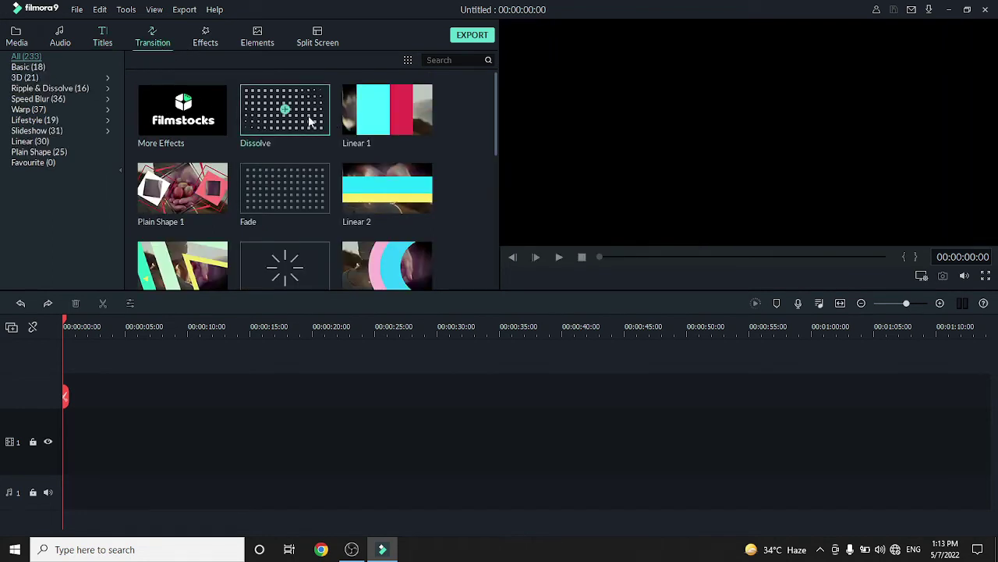
click(310, 121)
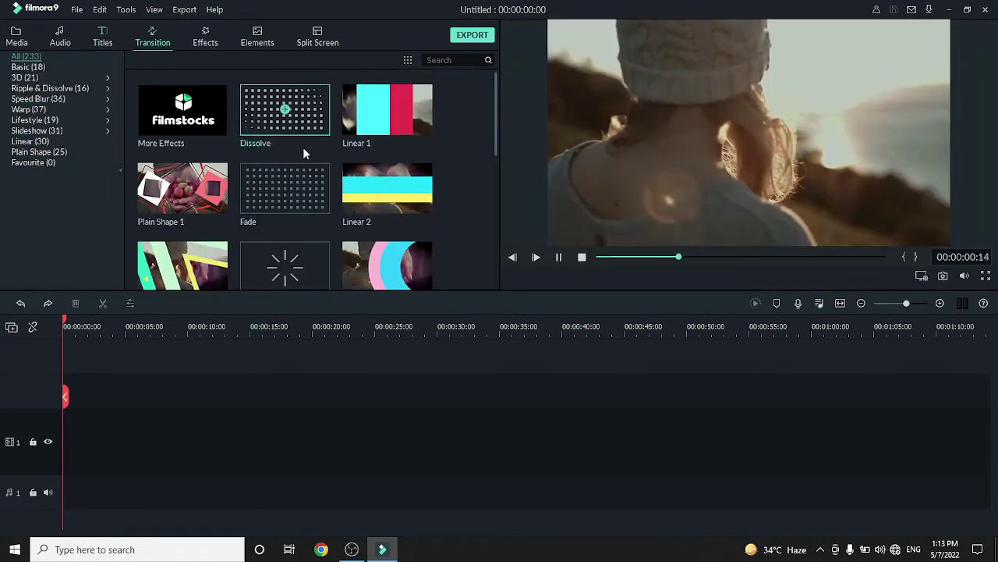
click(311, 205)
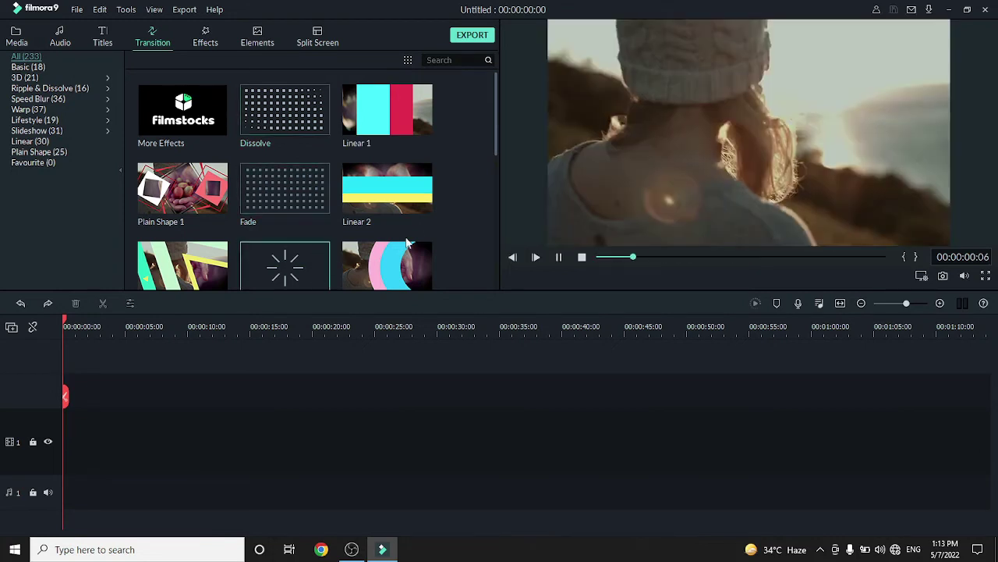
click(423, 204)
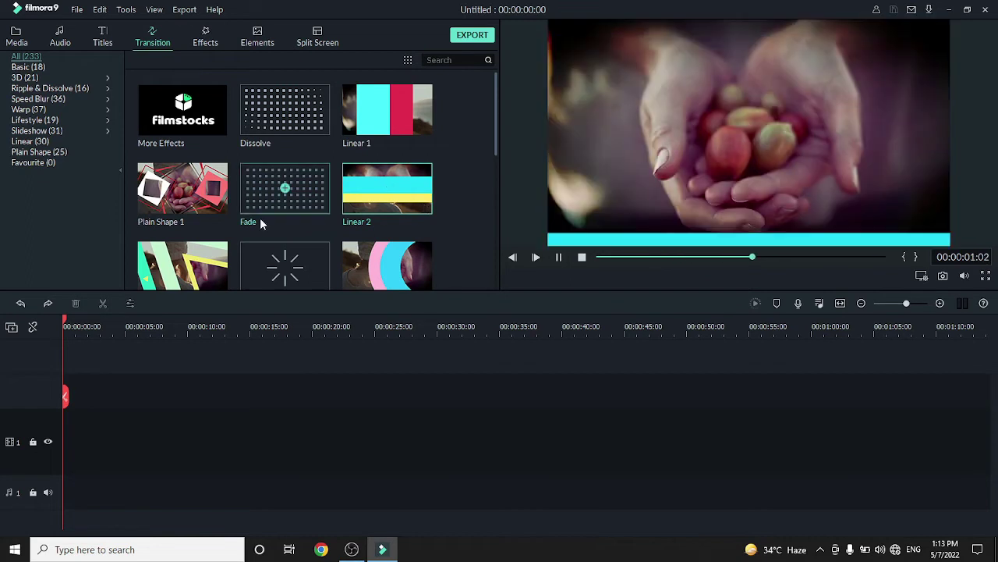
scroll(273, 195, down, 3)
click(262, 201)
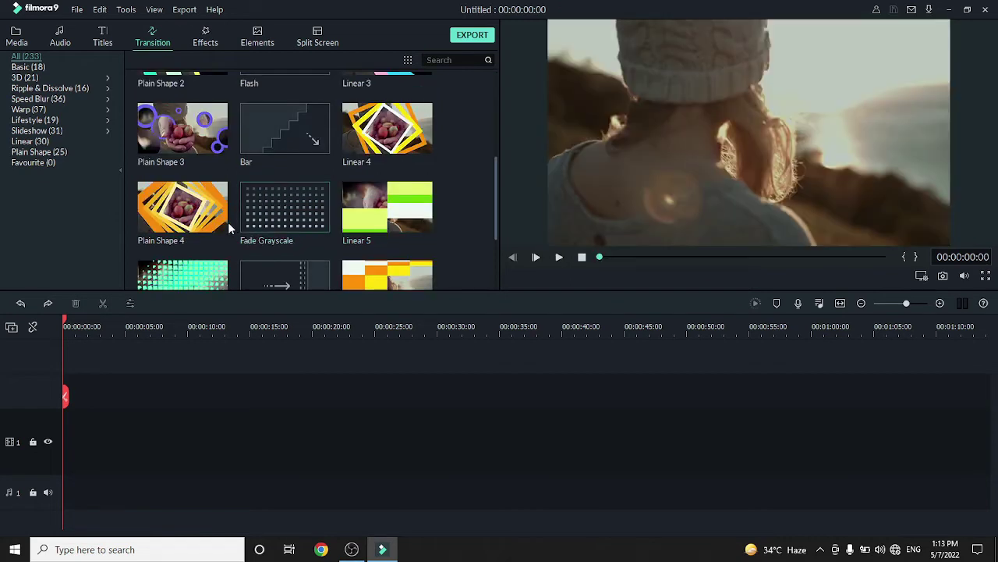
click(214, 220)
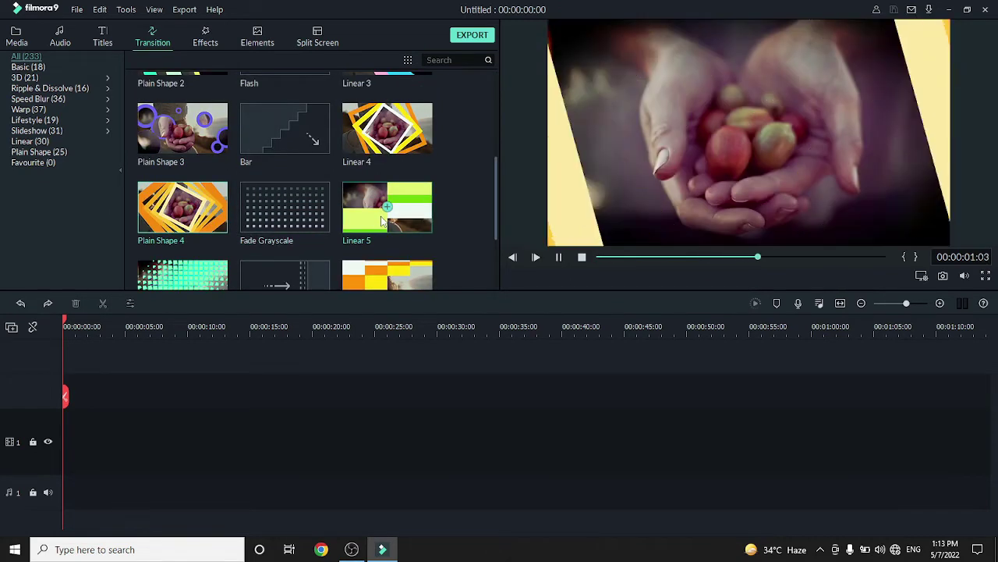
click(387, 207)
scroll(319, 218, down, 2)
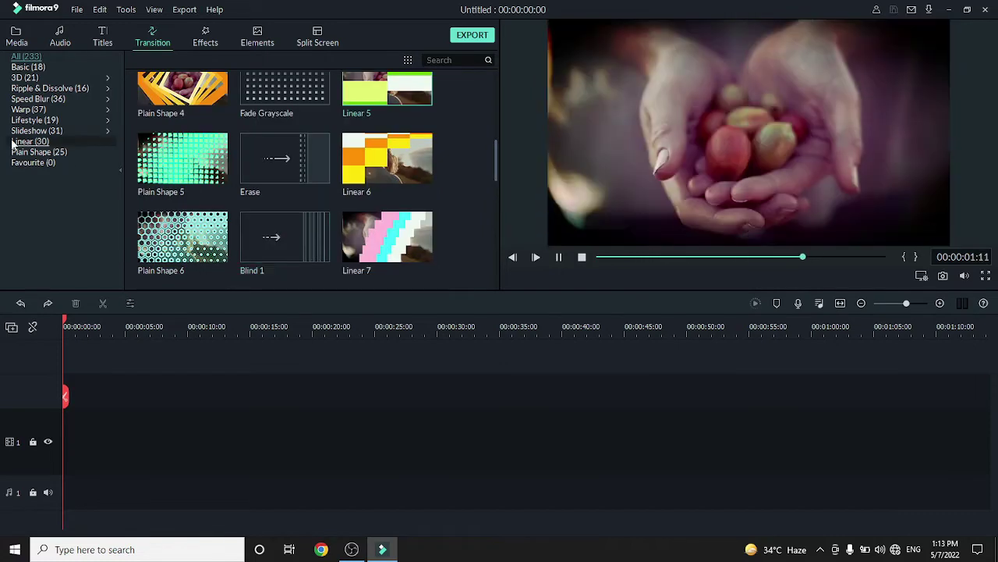
Step: Filter transitions by Linear, Slideshow, Warp, 3D, Speed Blur, Plain Shape and Favourite categories
click(24, 141)
click(28, 118)
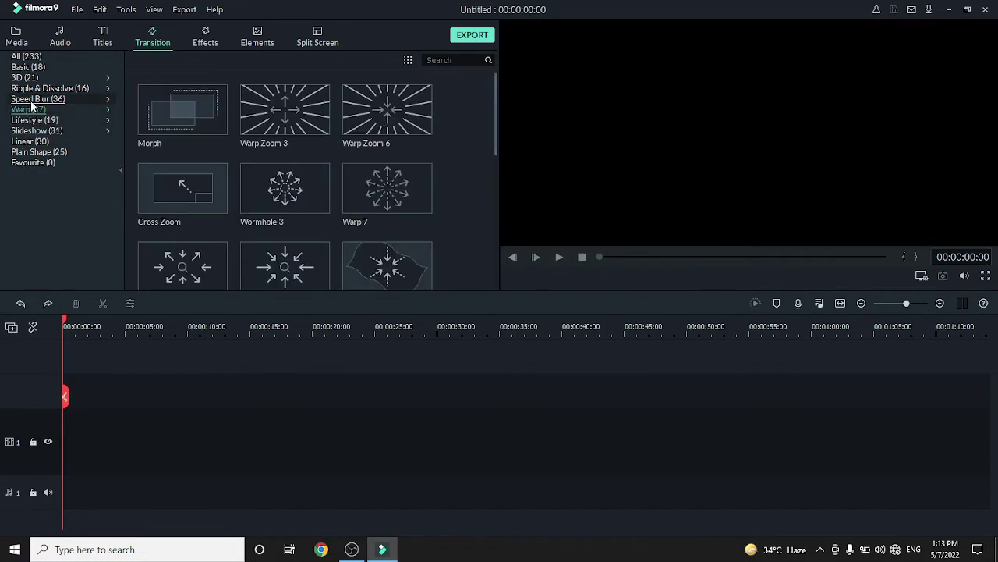
click(31, 99)
click(36, 80)
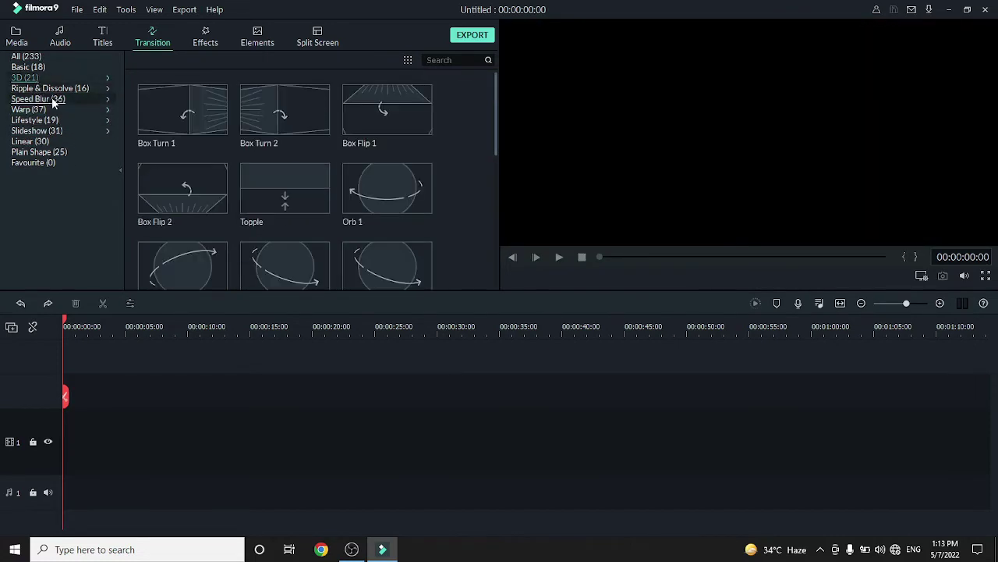
click(56, 99)
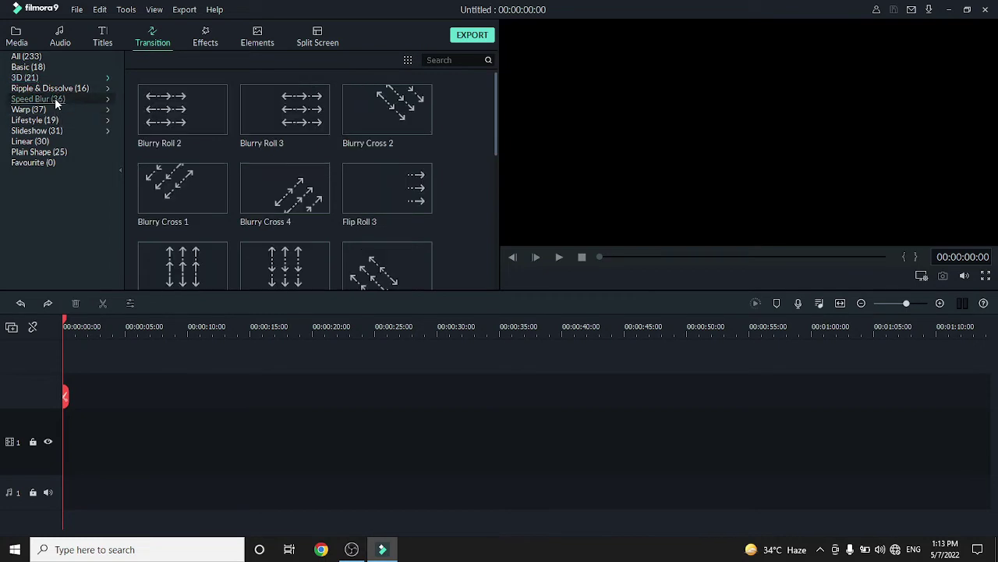
click(32, 110)
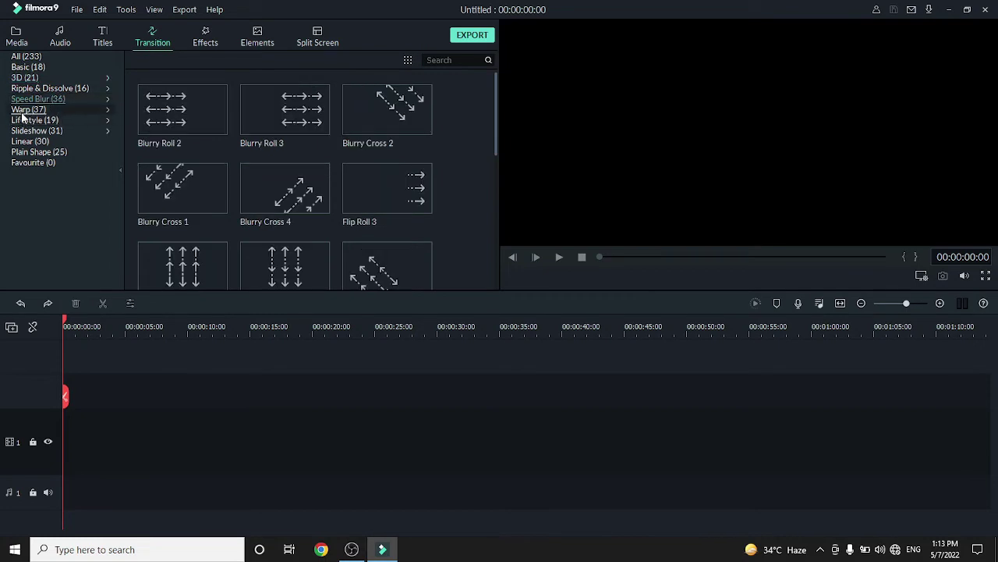
click(35, 152)
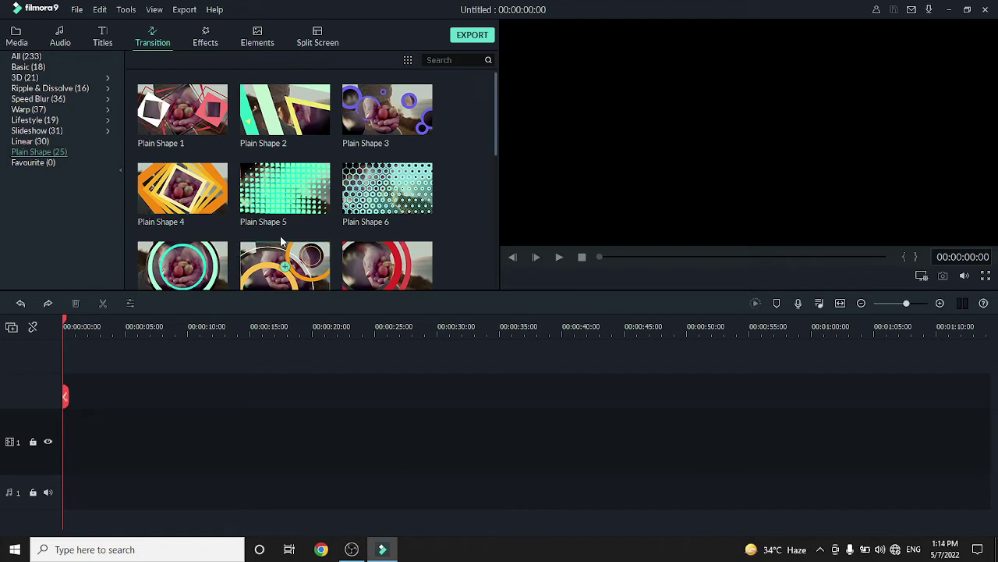
click(23, 163)
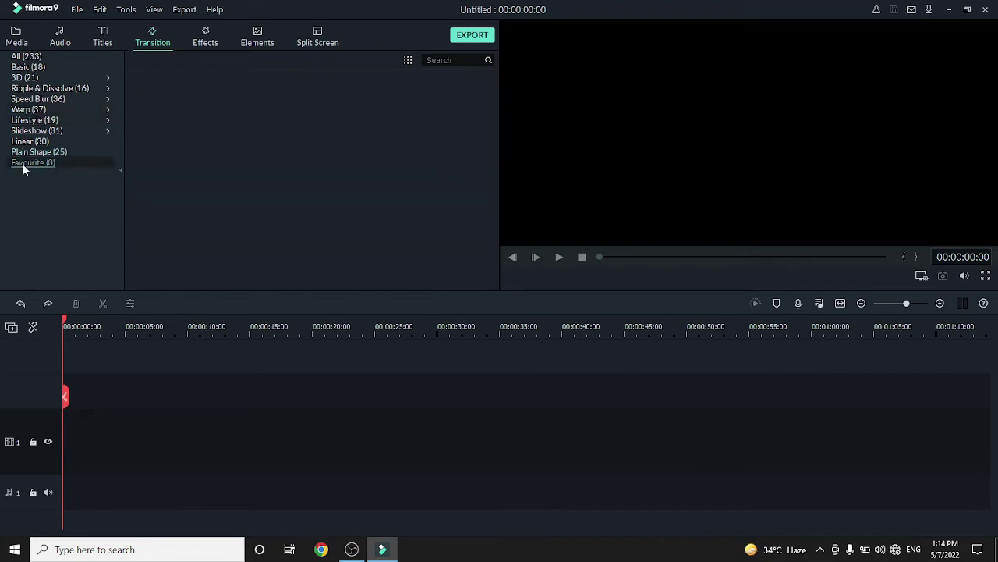
click(24, 141)
click(33, 120)
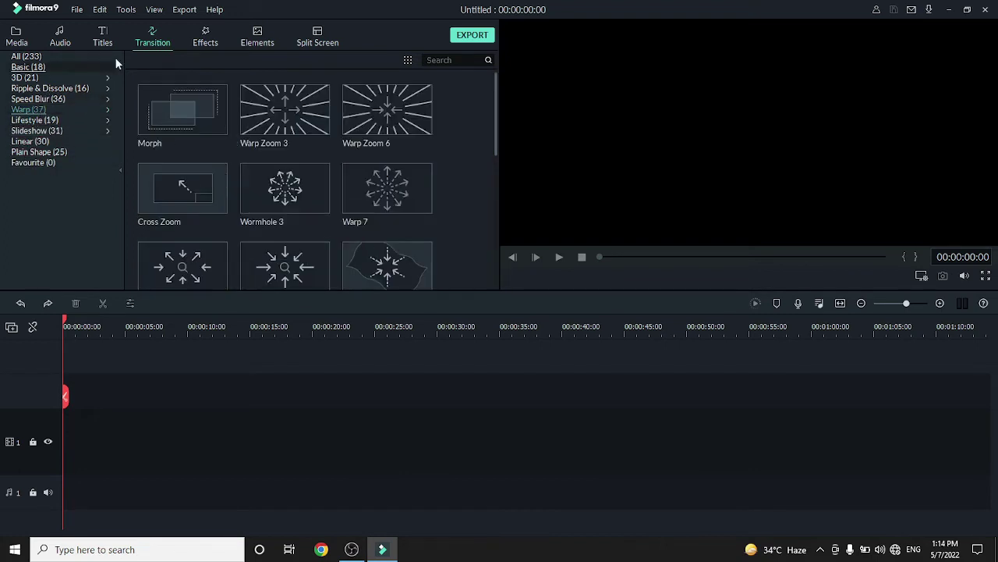
Step: Preview the Aibao, Beautiful Memories, Baltan and Cartoon filters in the Effects library
click(206, 43)
mouse_move(183, 188)
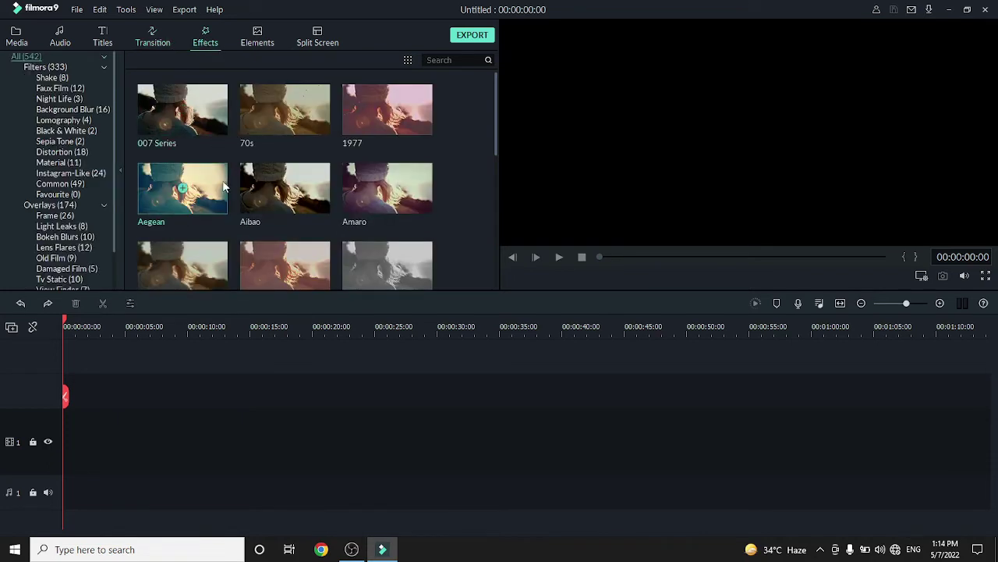
click(295, 200)
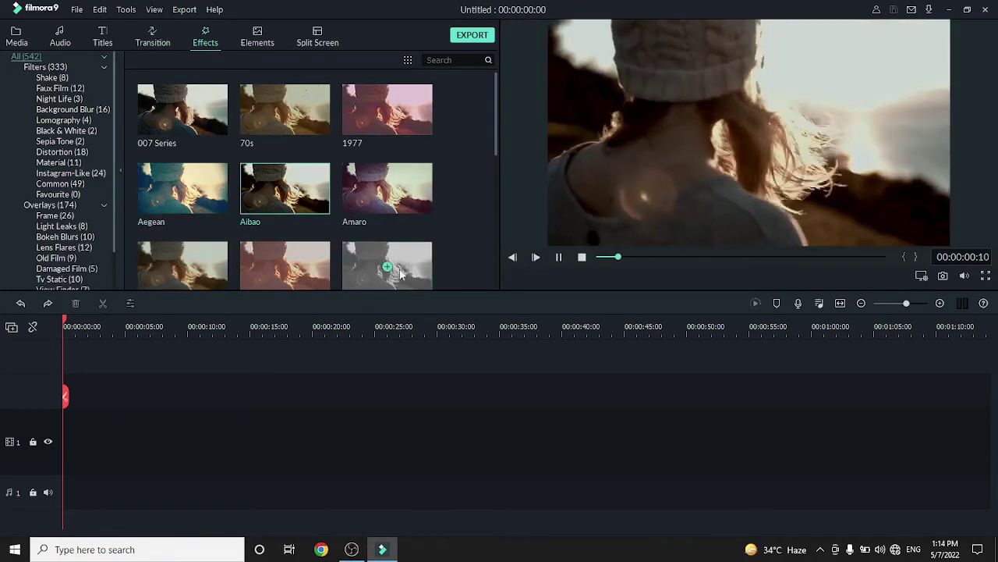
scroll(400, 273, down, 5)
click(297, 194)
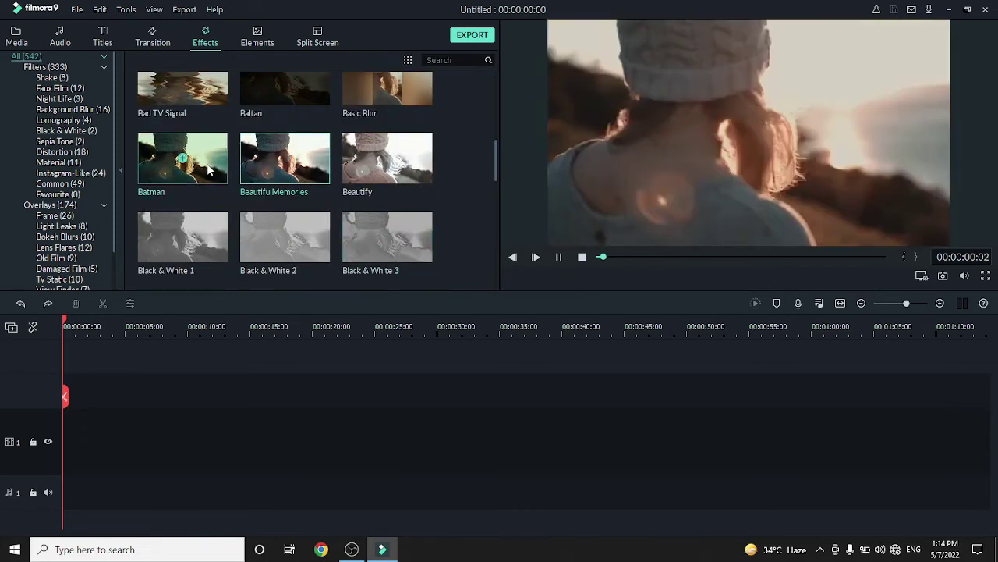
click(314, 84)
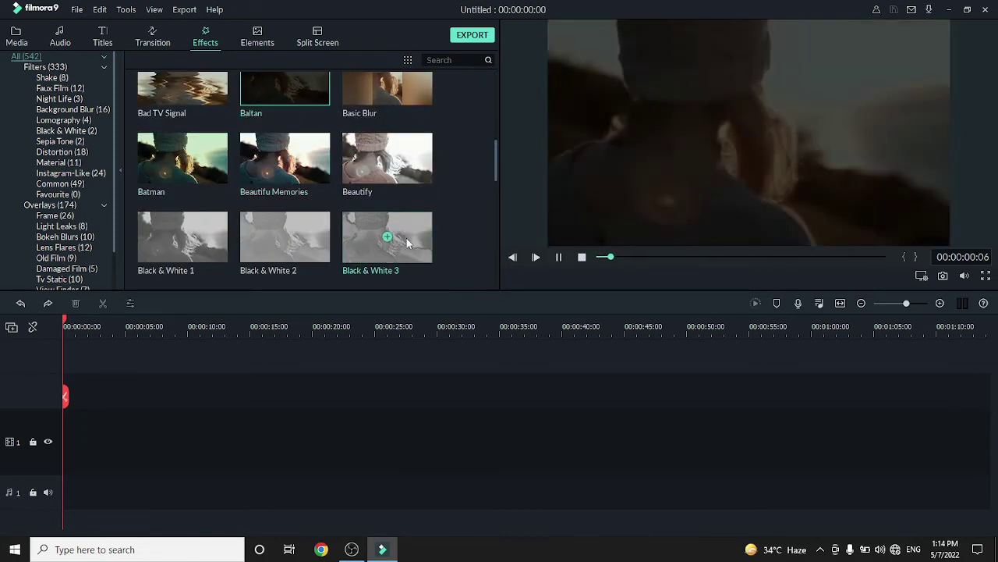
scroll(404, 246, down, 5)
click(300, 205)
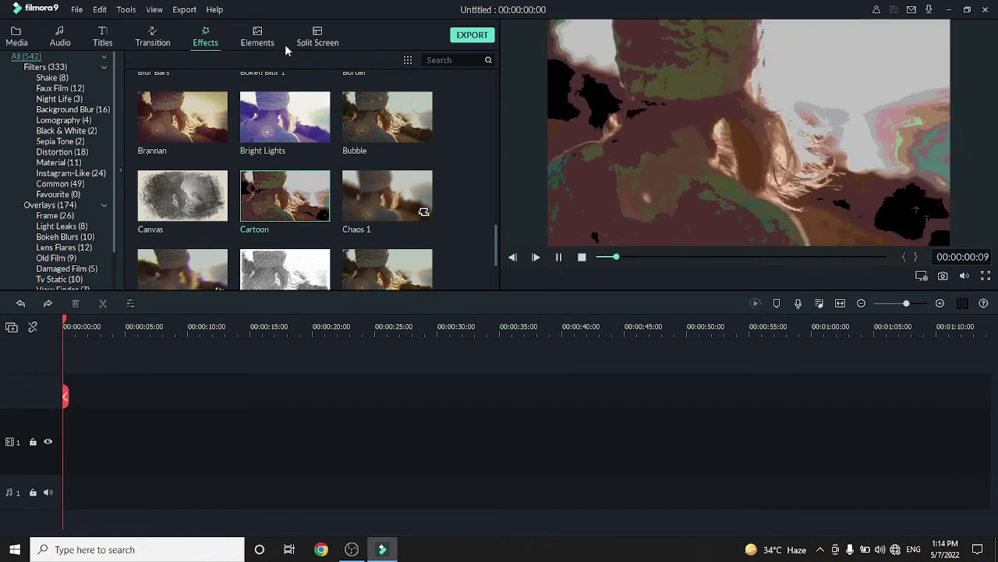
scroll(305, 161, down, 5)
scroll(65, 197, down, 2)
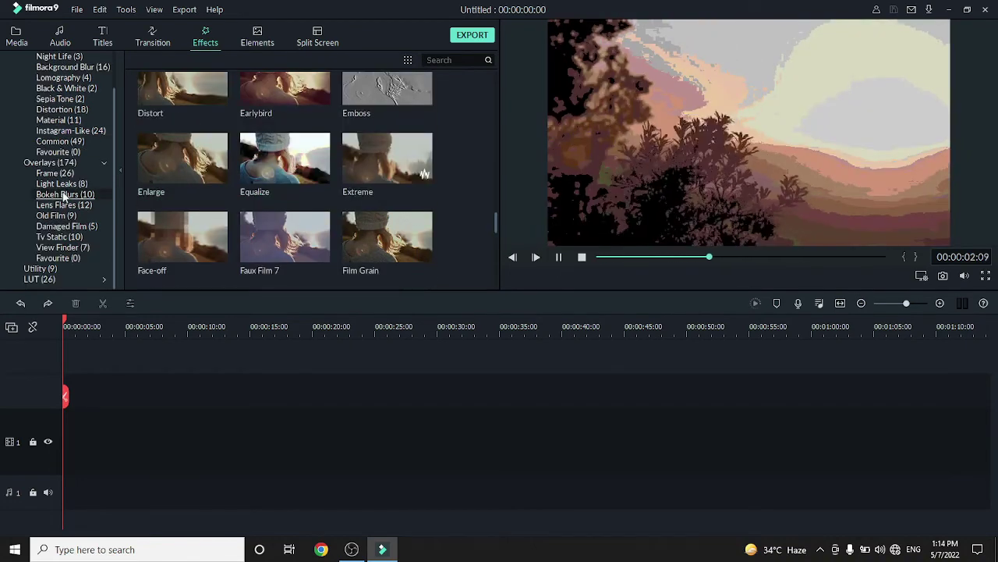
Step: Show the Light Leaks overlays, then the Instagram-Like filters
click(56, 215)
click(60, 184)
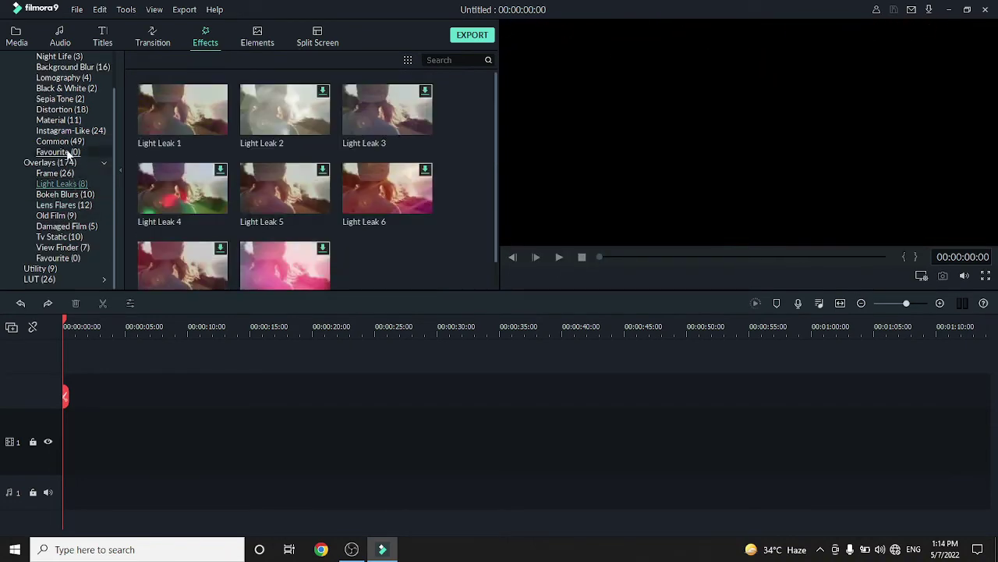
click(69, 131)
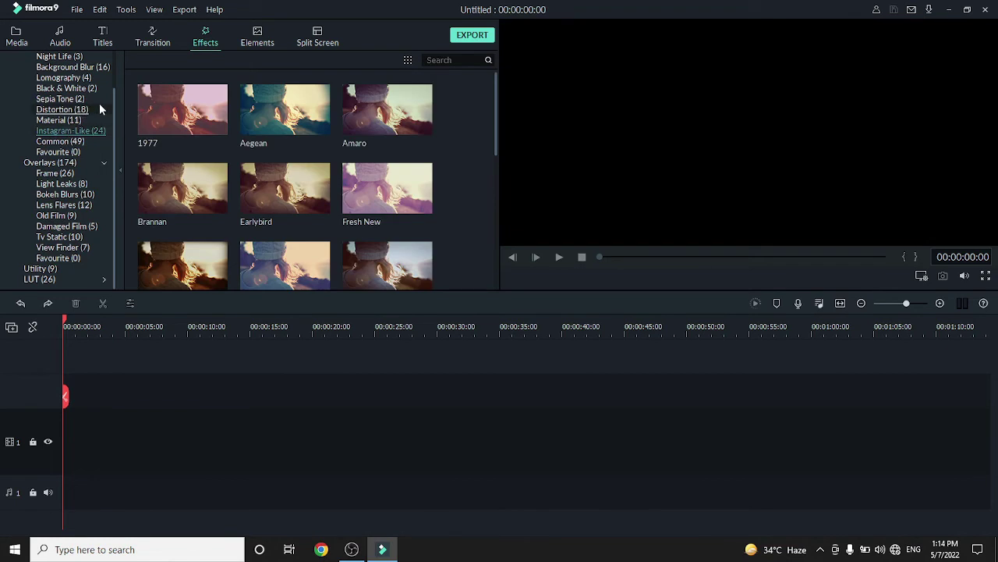
scroll(112, 135, up, 2)
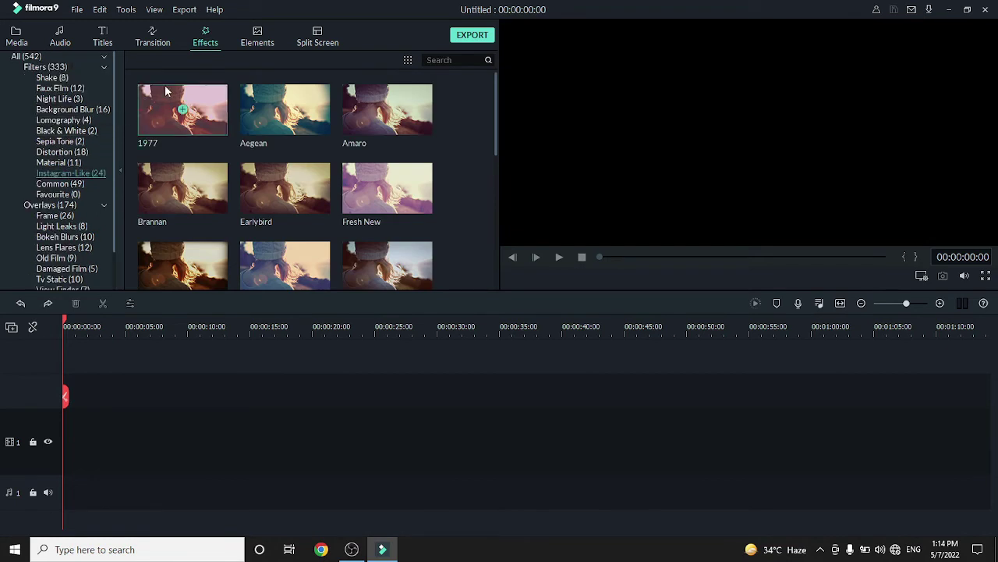
Step: Preview the Element Love 3 animation and a badge element in the Elements library
click(261, 39)
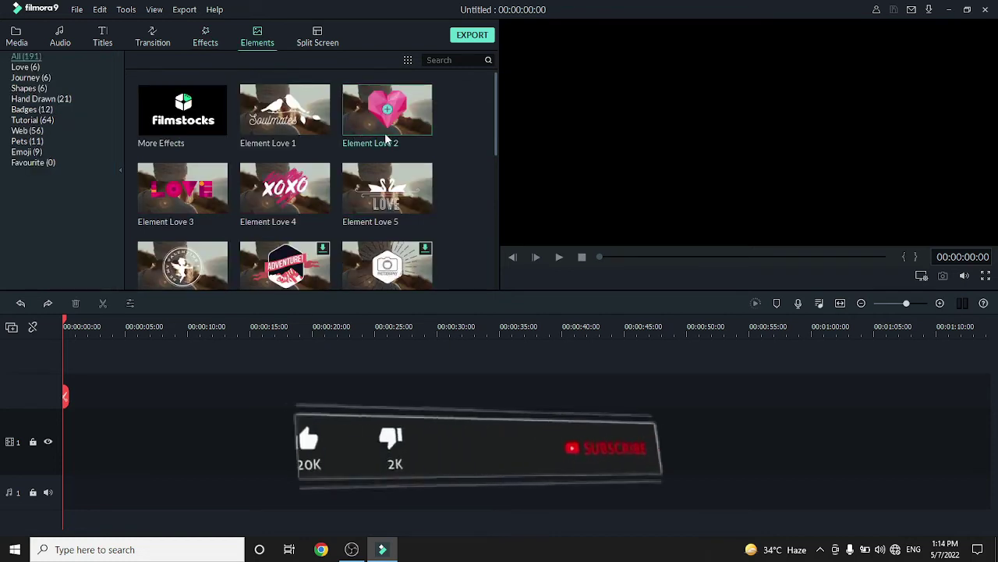
click(183, 188)
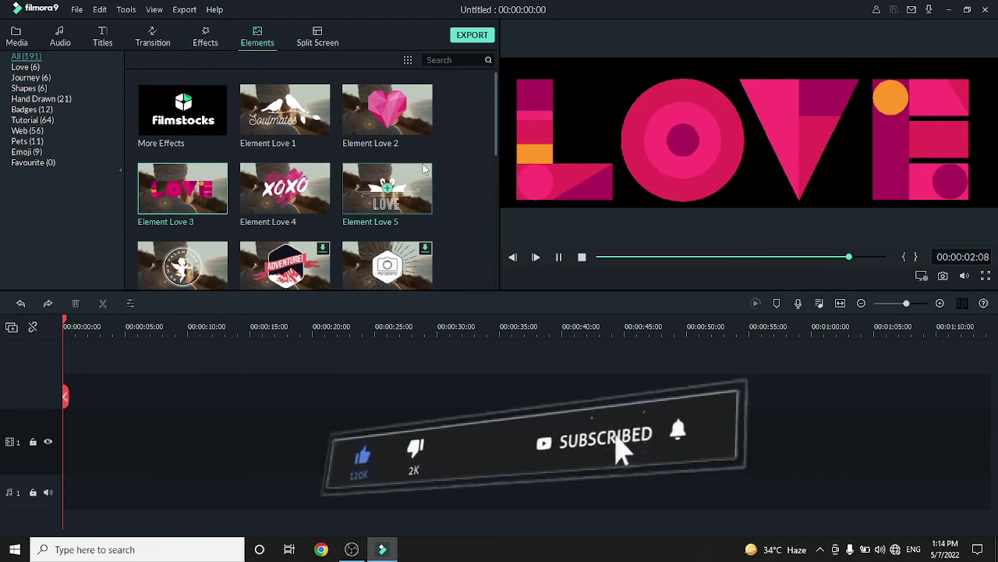
scroll(425, 189, down, 4)
click(425, 190)
Step: Scroll through the element thumbnails down to the Pet and Tutorial elements
scroll(296, 207, down, 5)
scroll(296, 208, down, 5)
scroll(300, 207, down, 5)
scroll(301, 205, up, 5)
scroll(302, 205, up, 5)
scroll(302, 205, up, 5)
scroll(302, 215, up, 2)
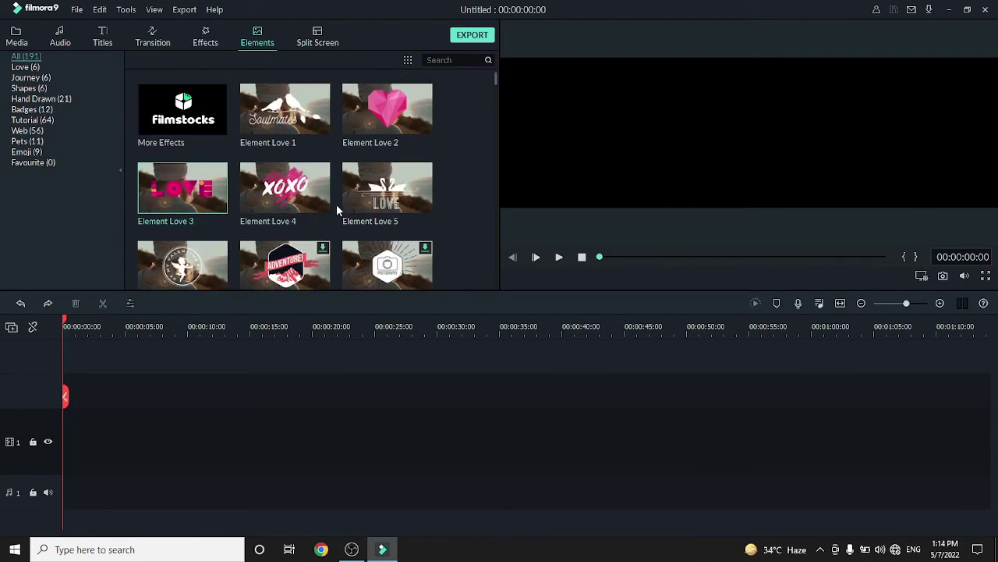
scroll(336, 211, down, 10)
scroll(338, 219, down, 5)
scroll(337, 217, down, 5)
scroll(337, 214, down, 2)
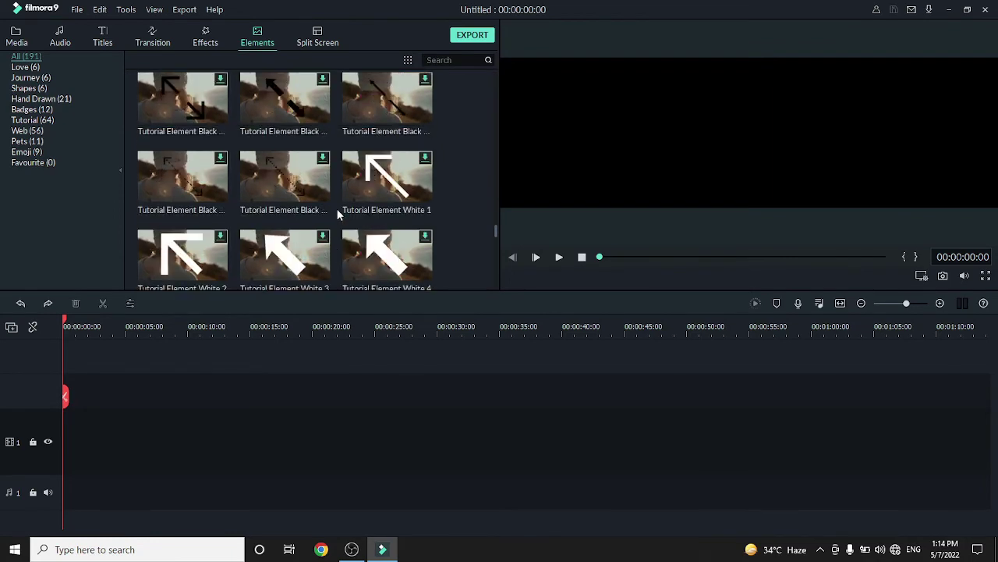
scroll(338, 215, down, 5)
scroll(338, 215, down, 5)
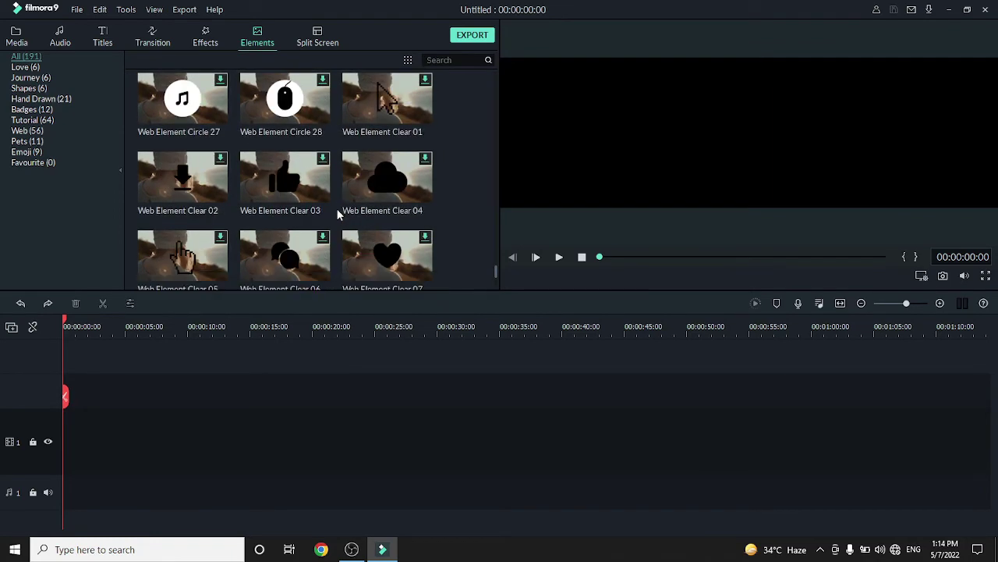
scroll(338, 215, down, 5)
scroll(258, 227, up, 5)
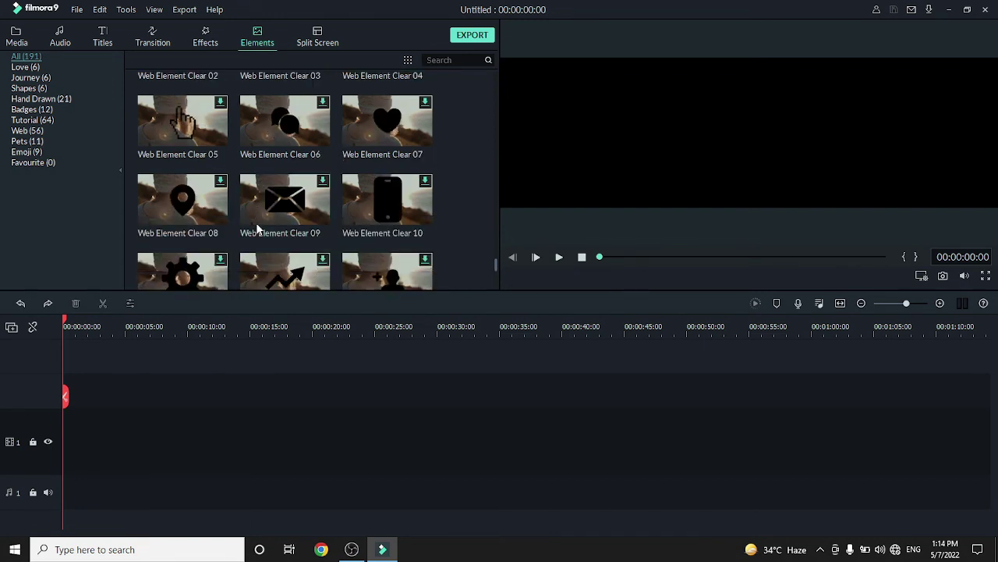
scroll(257, 226, up, 5)
scroll(289, 230, up, 3)
scroll(295, 231, up, 3)
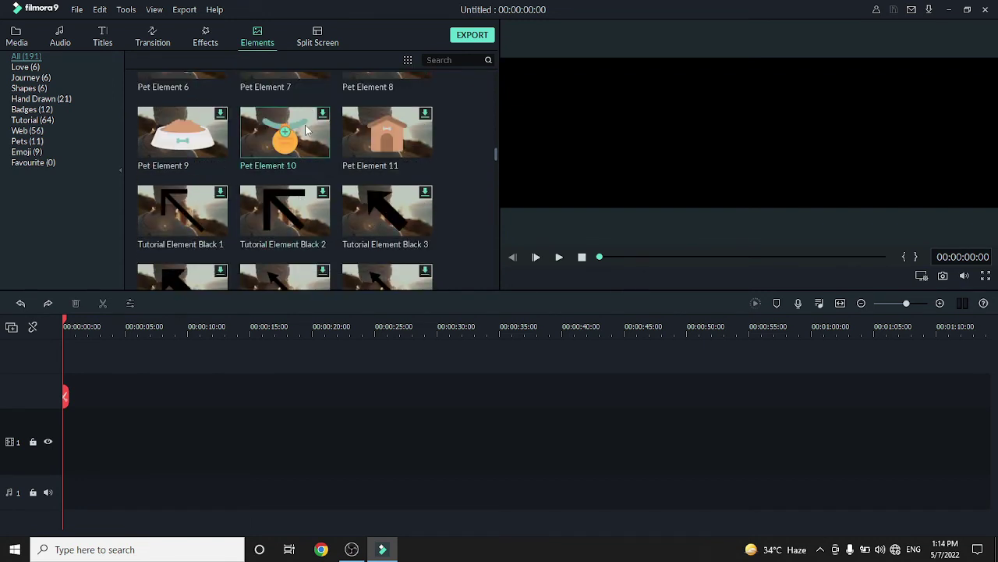
Step: Preview the 1|2 two-panel split-screen template and scroll through all 30 layouts
click(317, 37)
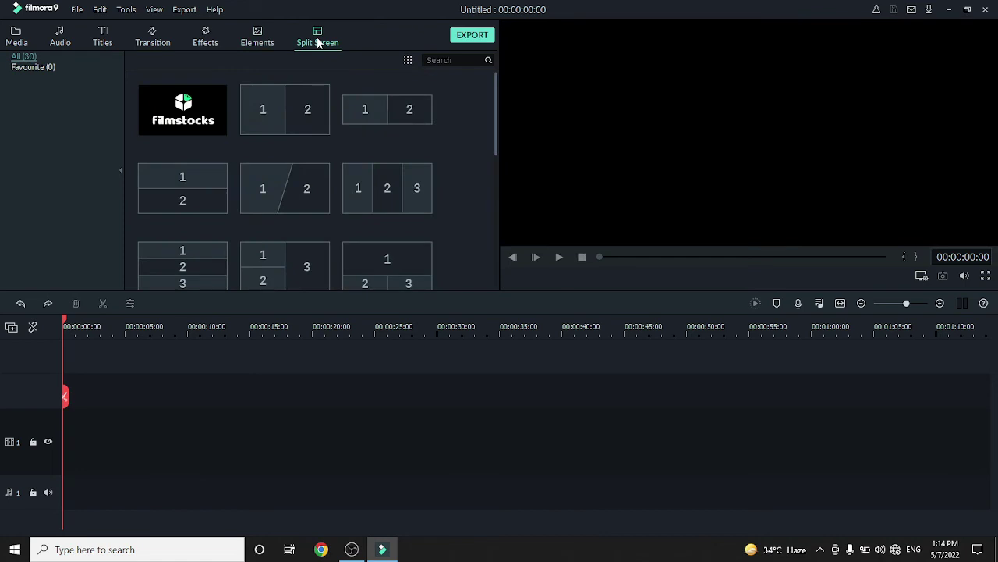
click(298, 111)
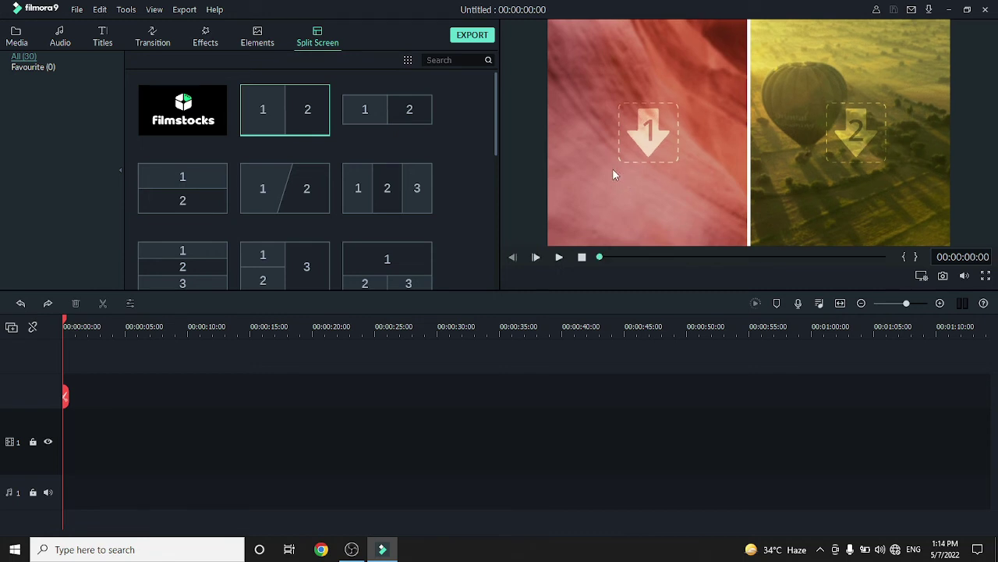
mouse_move(285, 188)
scroll(323, 211, down, 3)
scroll(325, 219, down, 4)
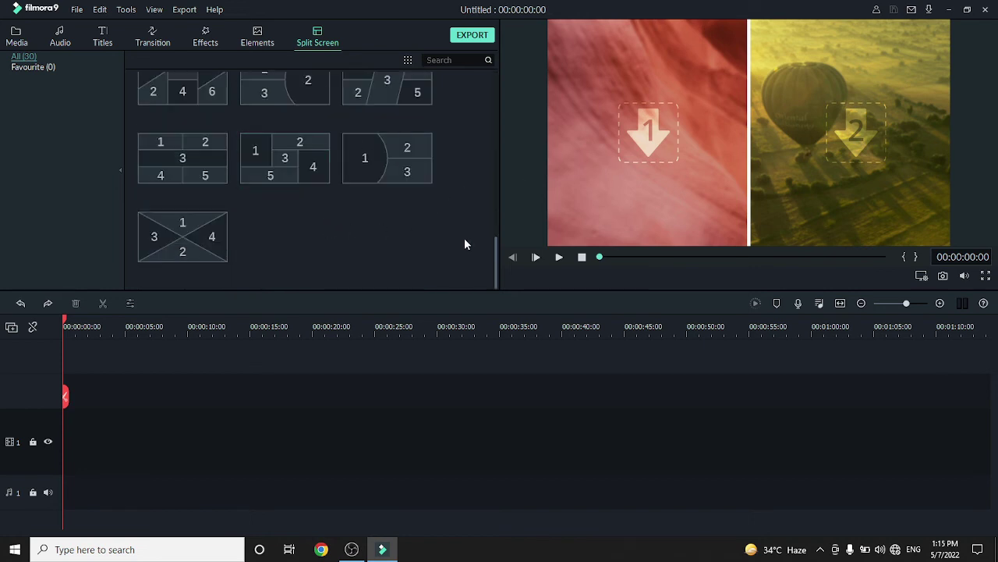
scroll(370, 192, up, 5)
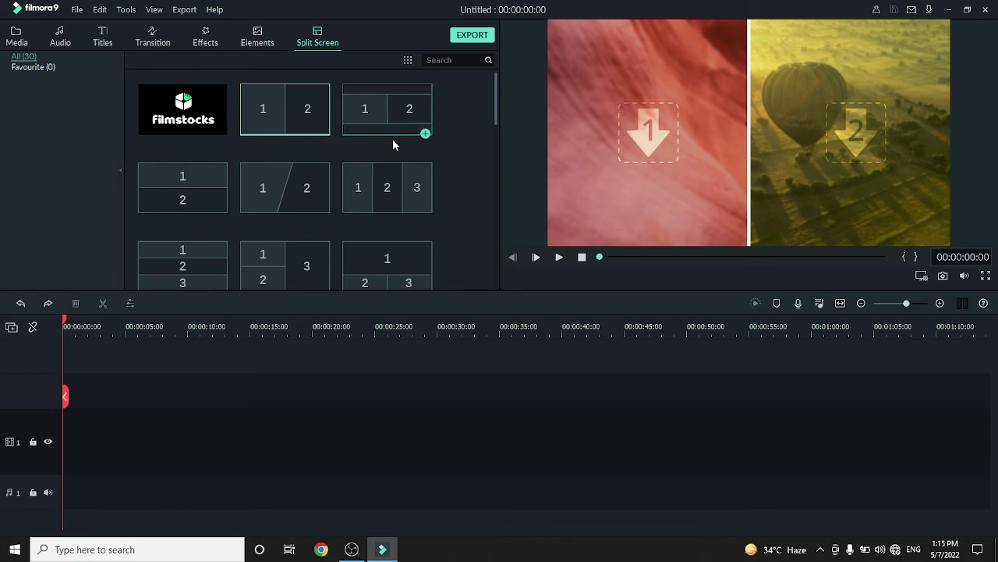
mouse_move(387, 265)
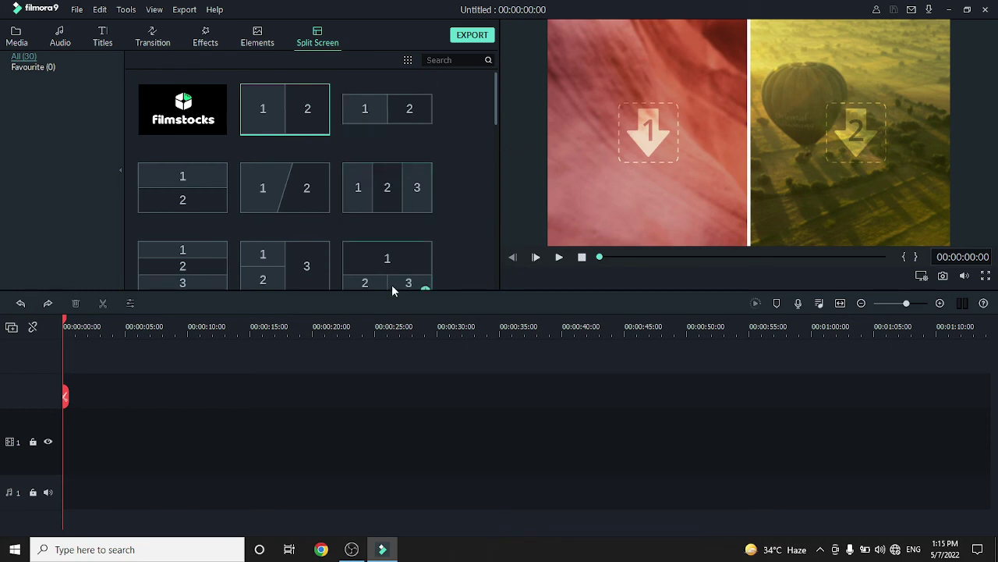
scroll(329, 183, down, 10)
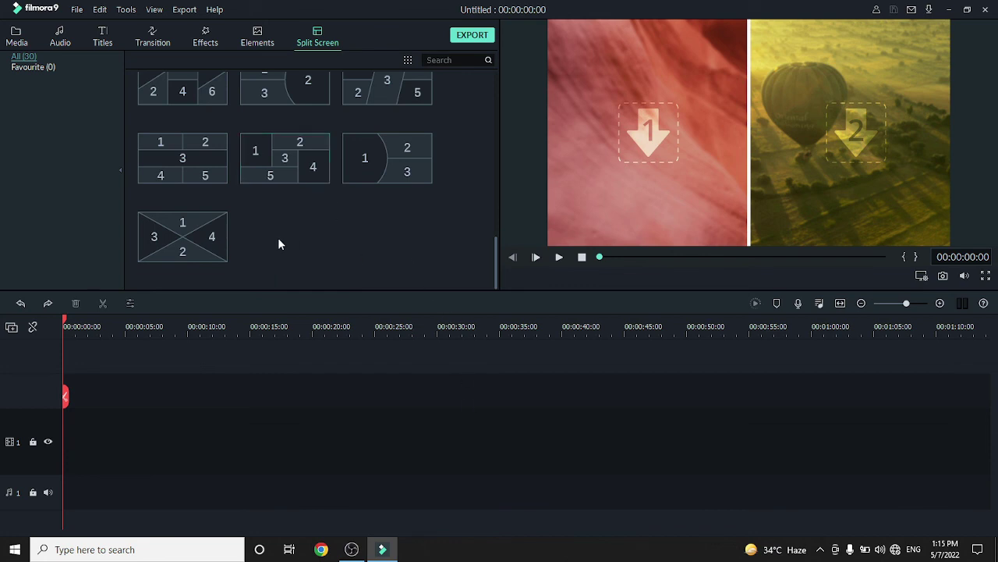
scroll(272, 236, up, 10)
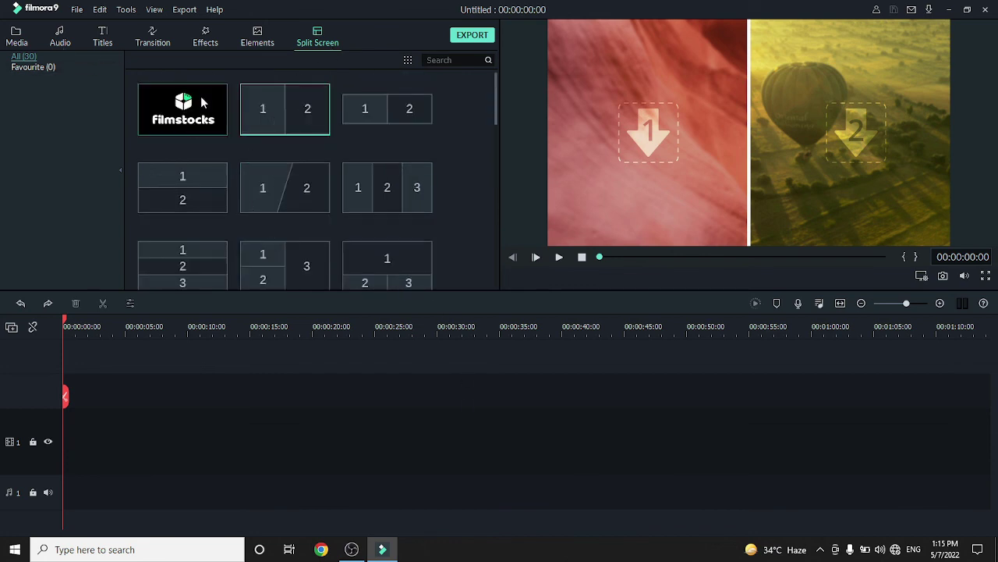